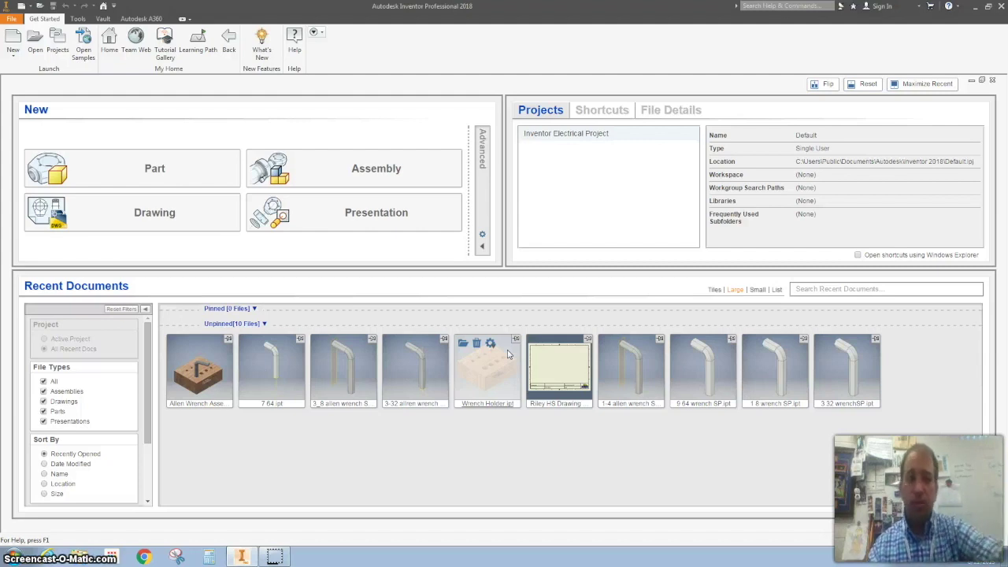
# Bring up the new-file templates and choose the Standard (in).ipt part template.
pyautogui.click(13, 43)
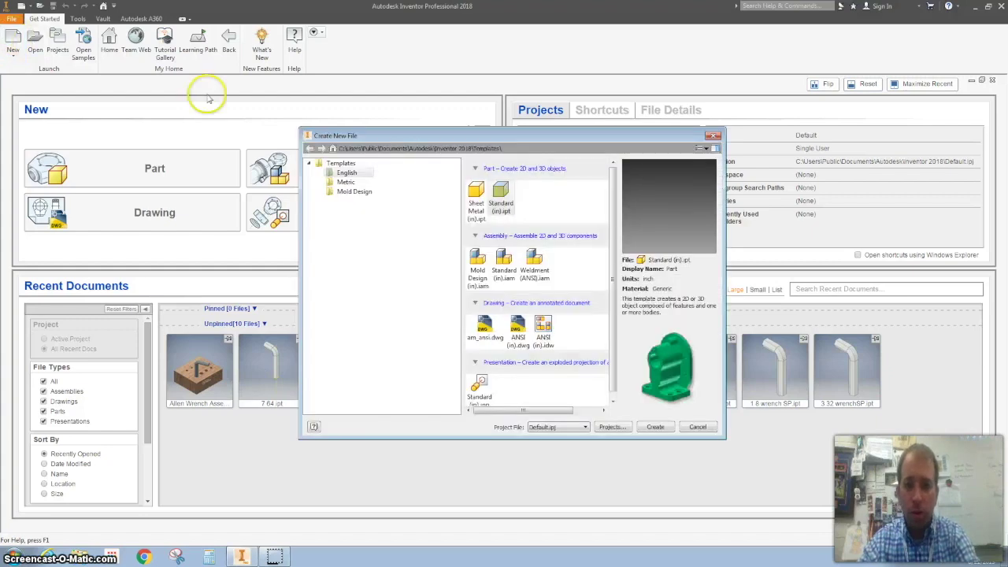
pyautogui.click(503, 202)
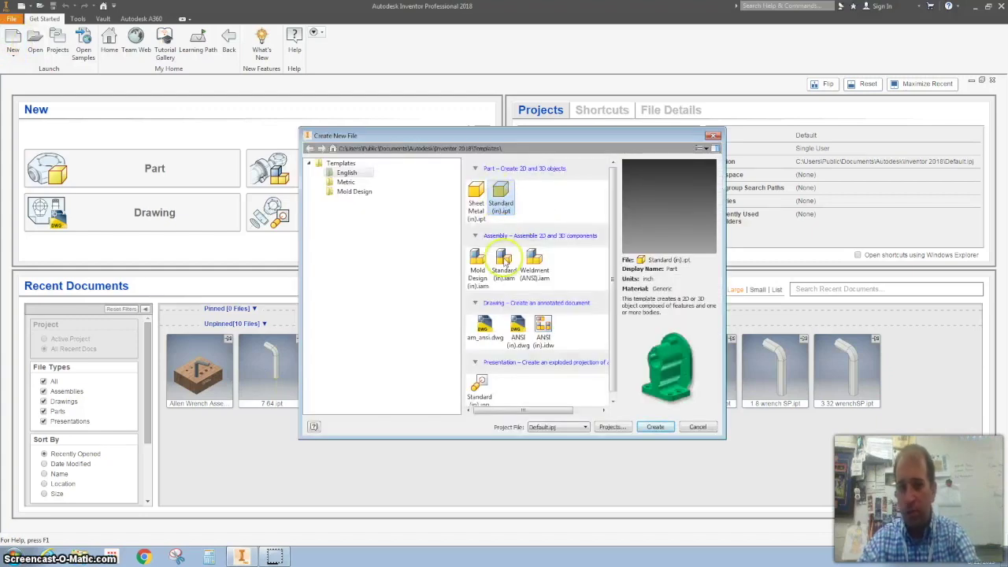
# Create the new part and start a 2D sketch on the XZ plane.
pyautogui.click(655, 427)
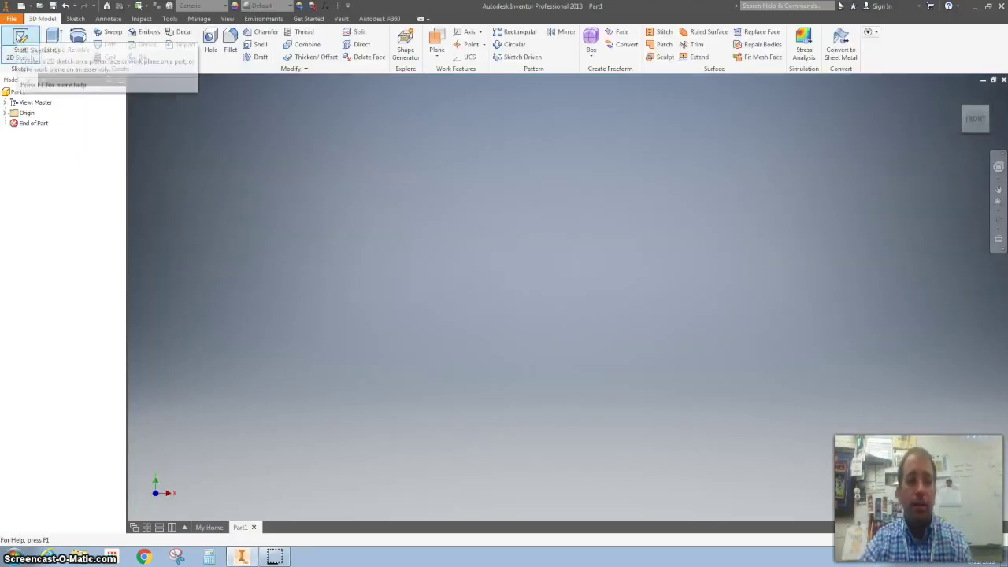
pyautogui.press('s')
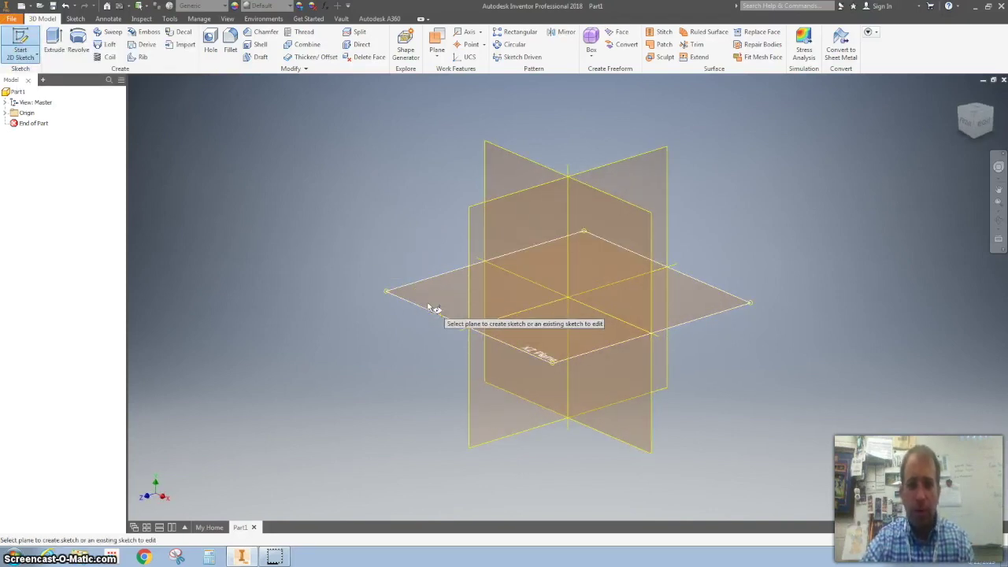
pyautogui.click(426, 305)
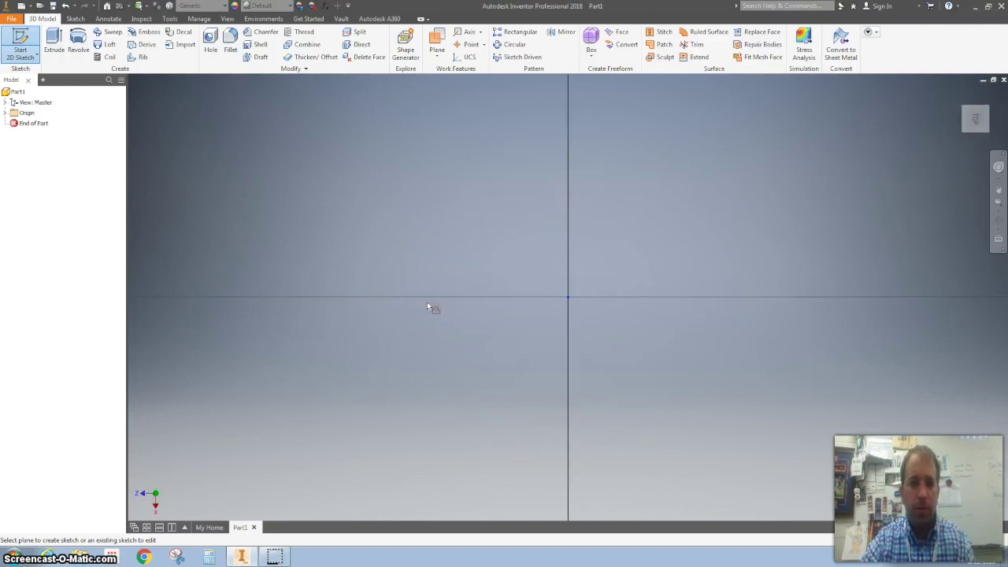
# Draw a 9.550 in diameter circle centred on the origin and finish the sketch.
pyautogui.click(79, 37)
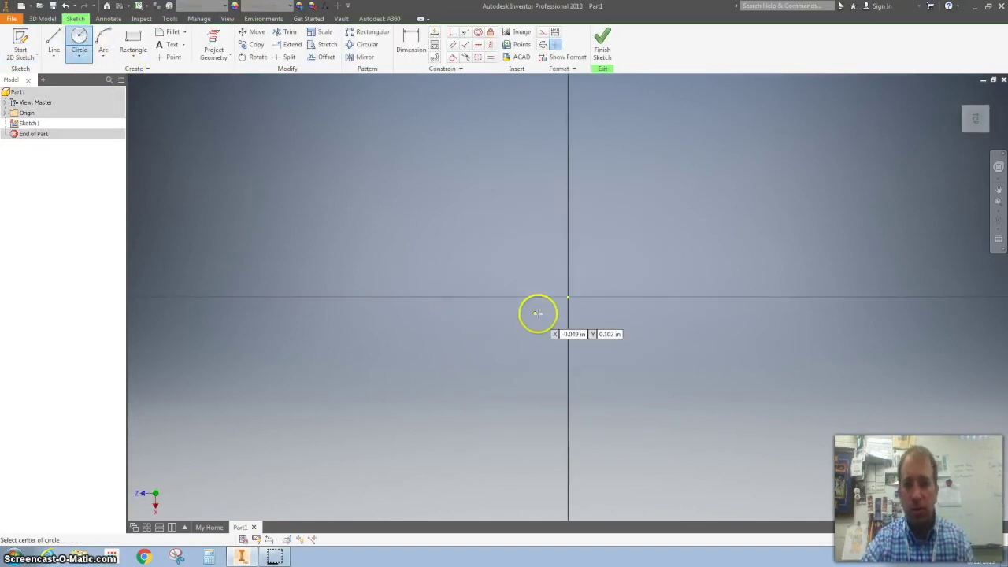
pyautogui.click(566, 297)
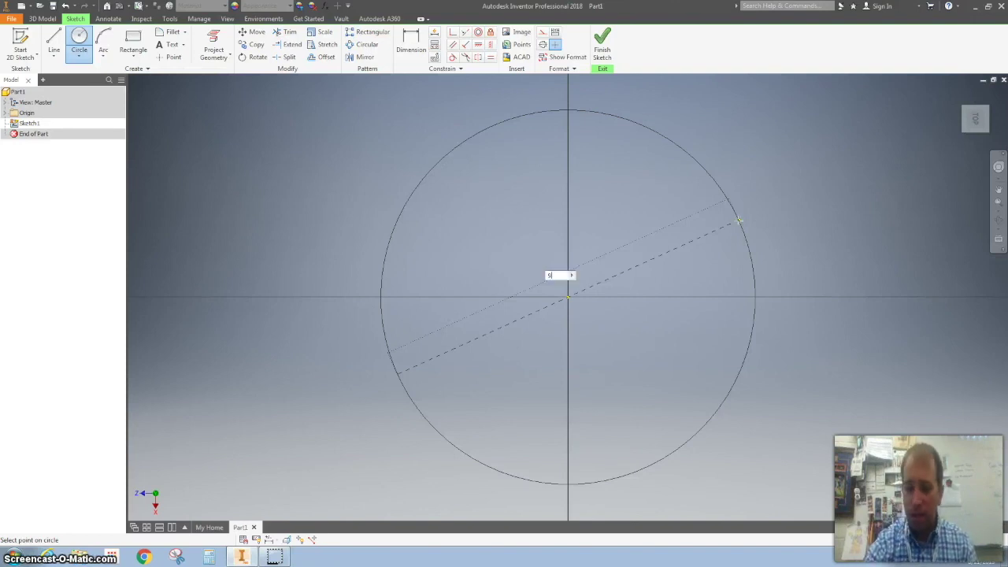
pyautogui.press('Tab')
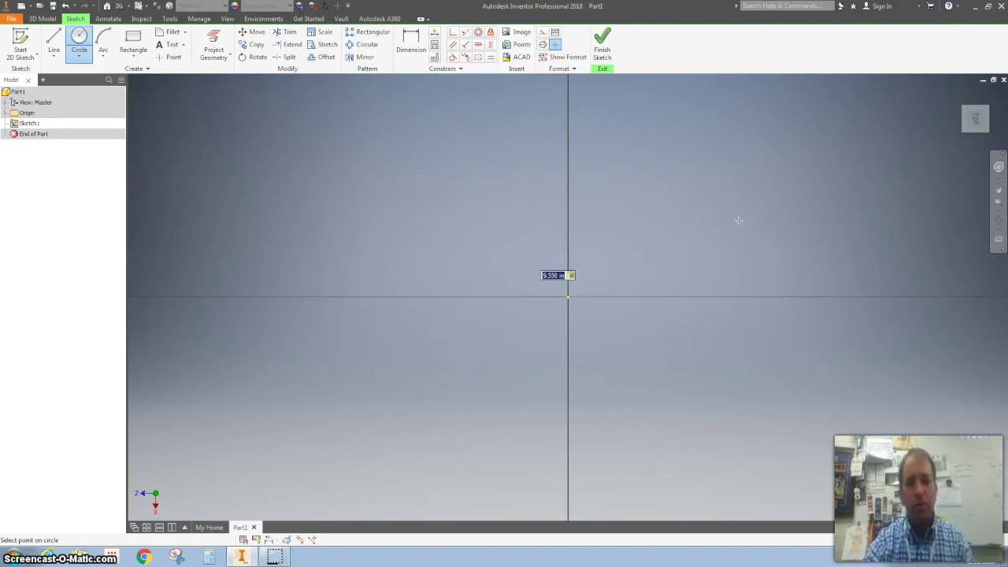
pyautogui.press('Return')
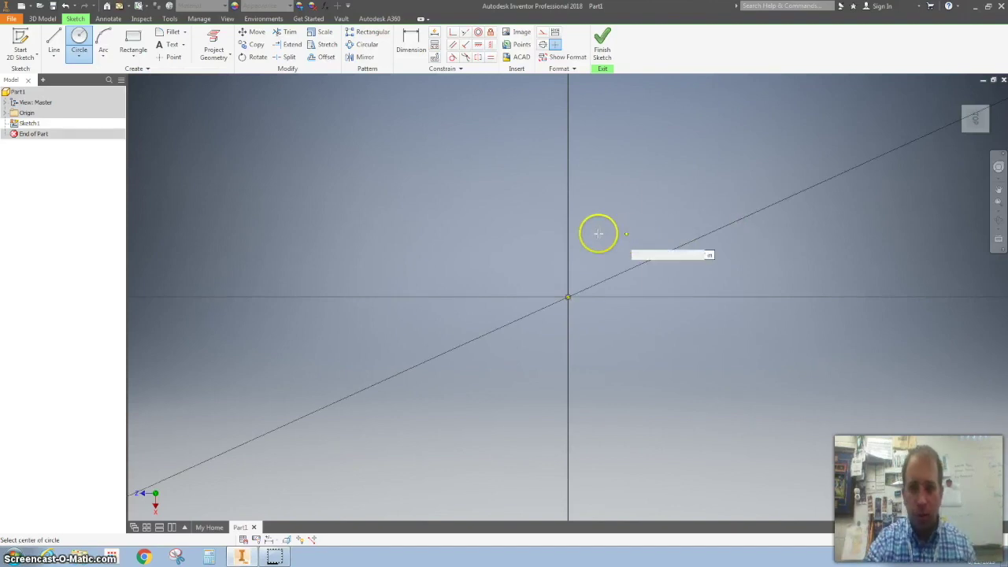
pyautogui.press('Home')
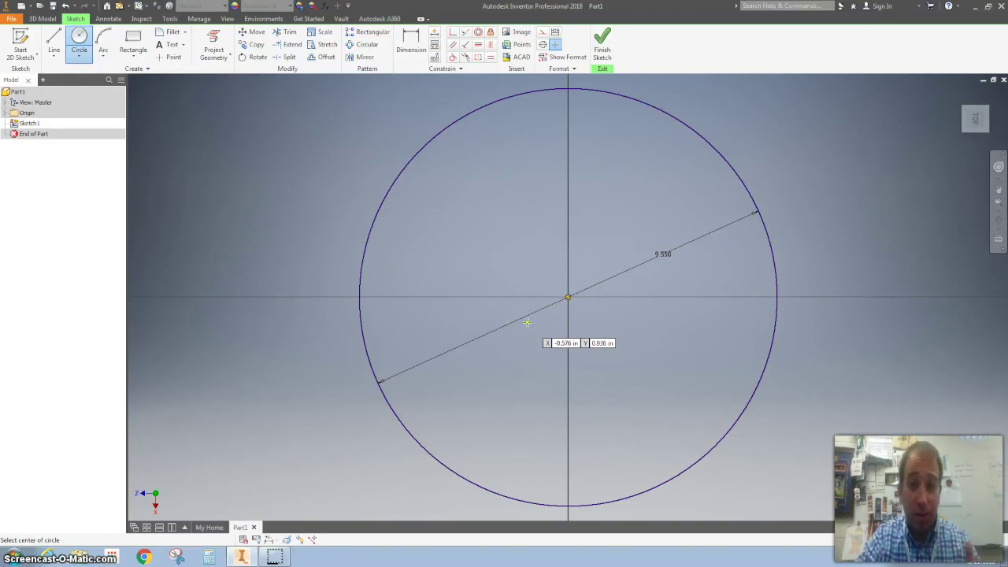
pyautogui.moveTo(527, 322); pyautogui.dragTo(523, 303)
pyautogui.click(601, 47)
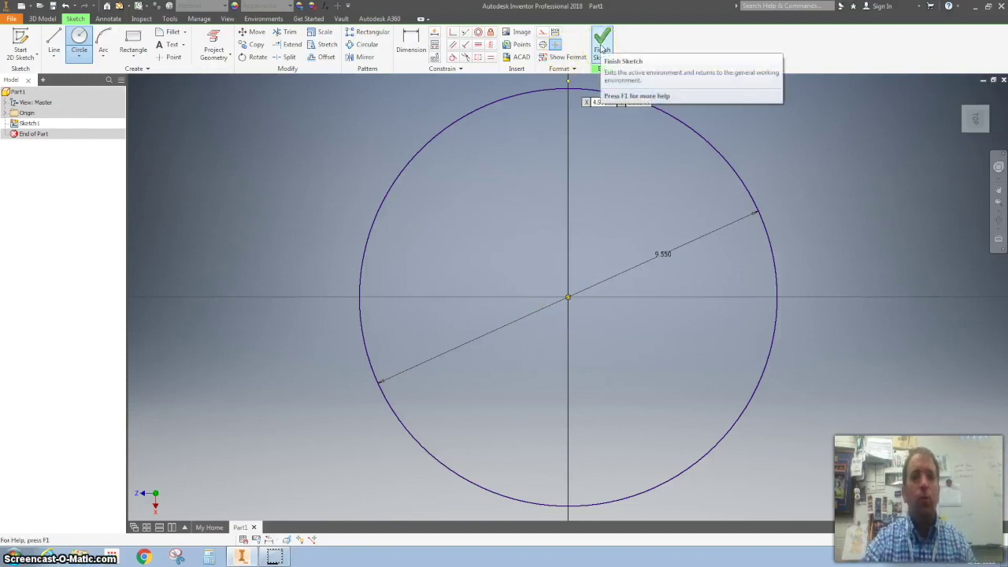
pyautogui.click(601, 48)
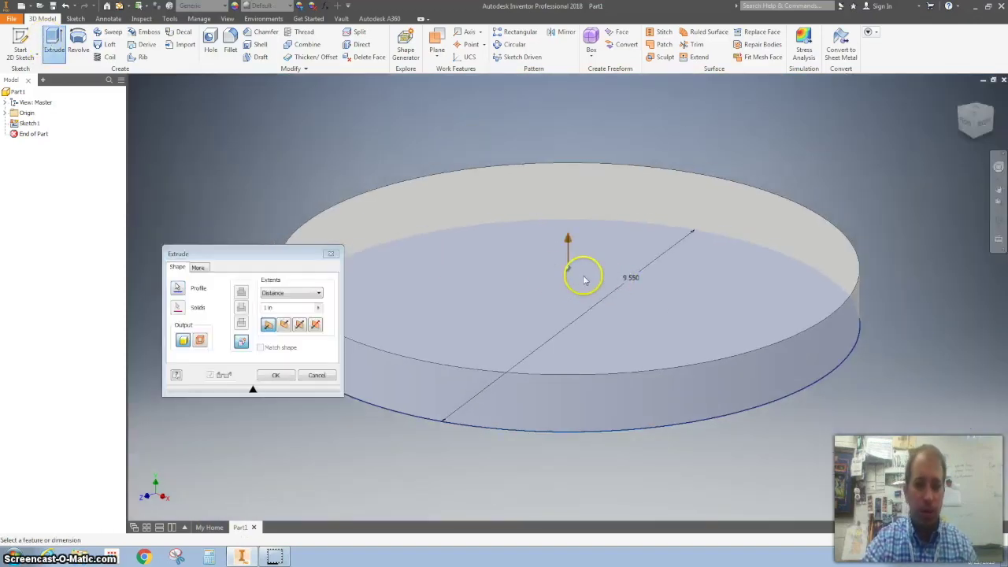
# Cancel the extrusion so the part keeps only the 9.550 circle sketch.
pyautogui.click(319, 375)
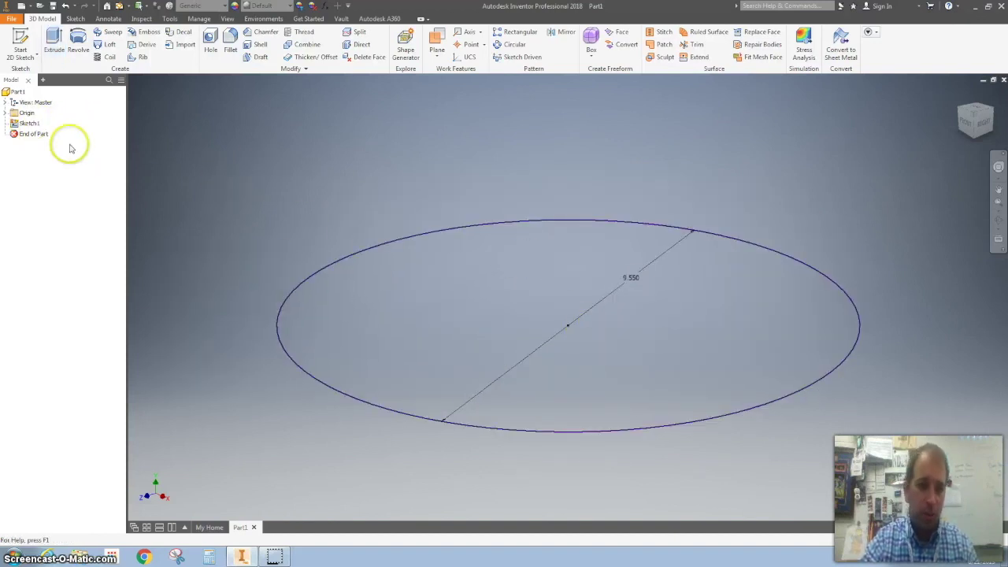
pyautogui.rightClick(30, 128)
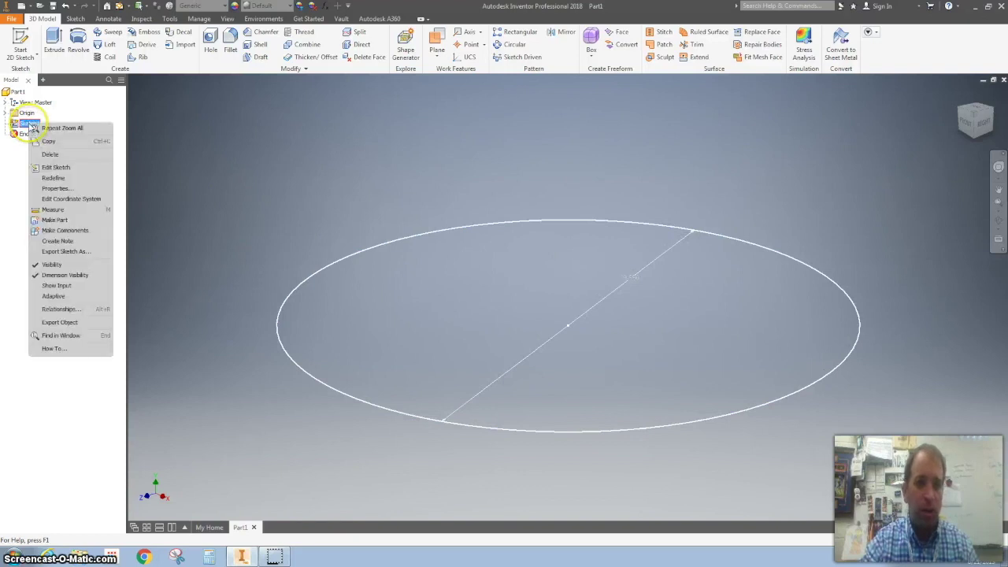
# Edit Sketch1 from its menu, finish it, then double-click Sketch1 to edit again.
pyautogui.click(56, 167)
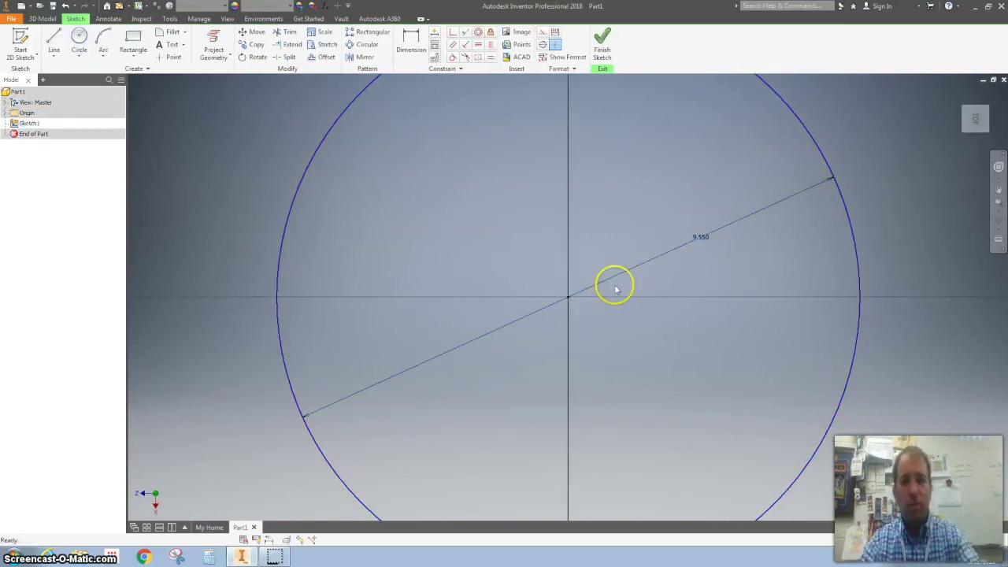
pyautogui.click(602, 38)
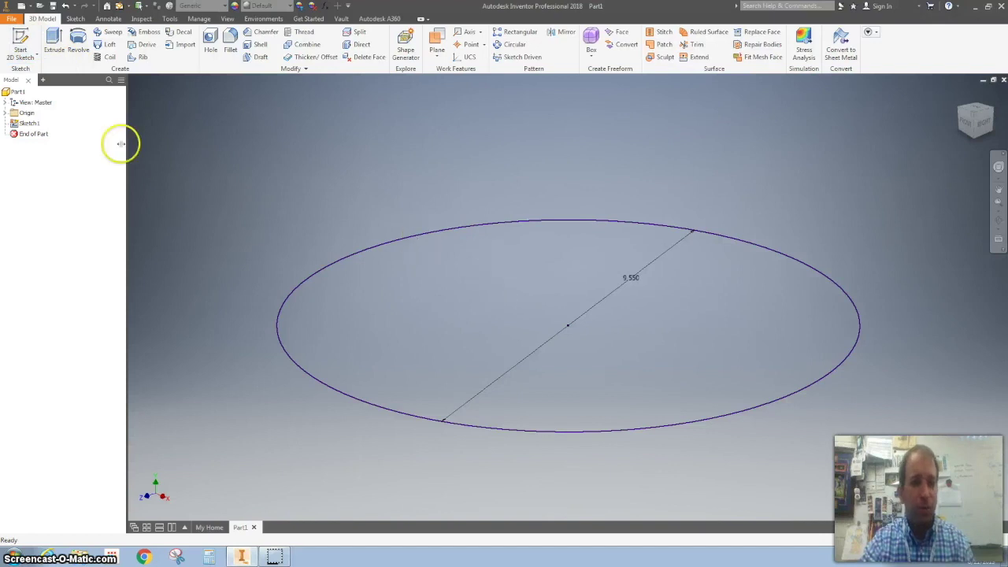
pyautogui.doubleClick(29, 125)
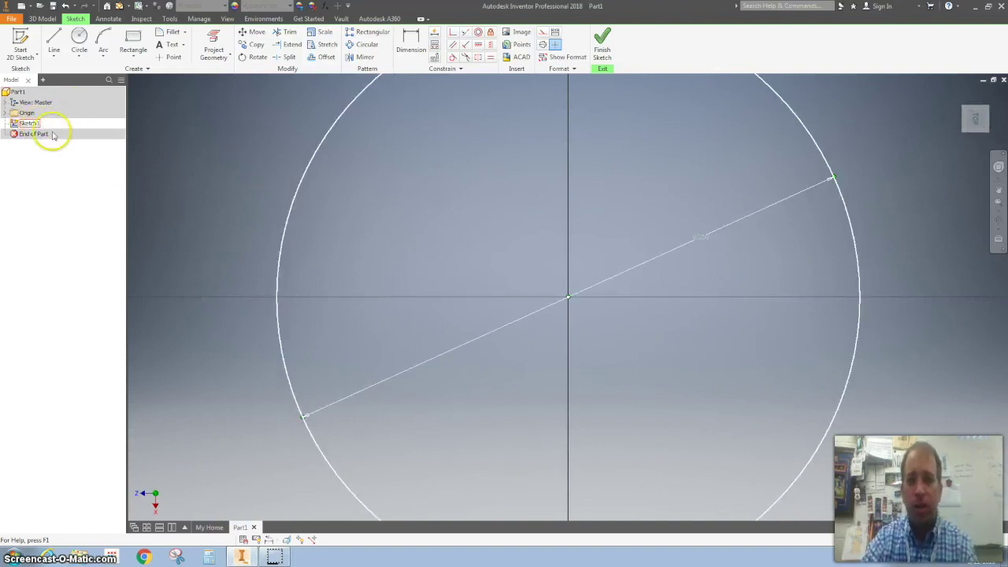
# Draw a horizontal line through the circle's centre, extending past both sides of the circle.
pyautogui.click(54, 40)
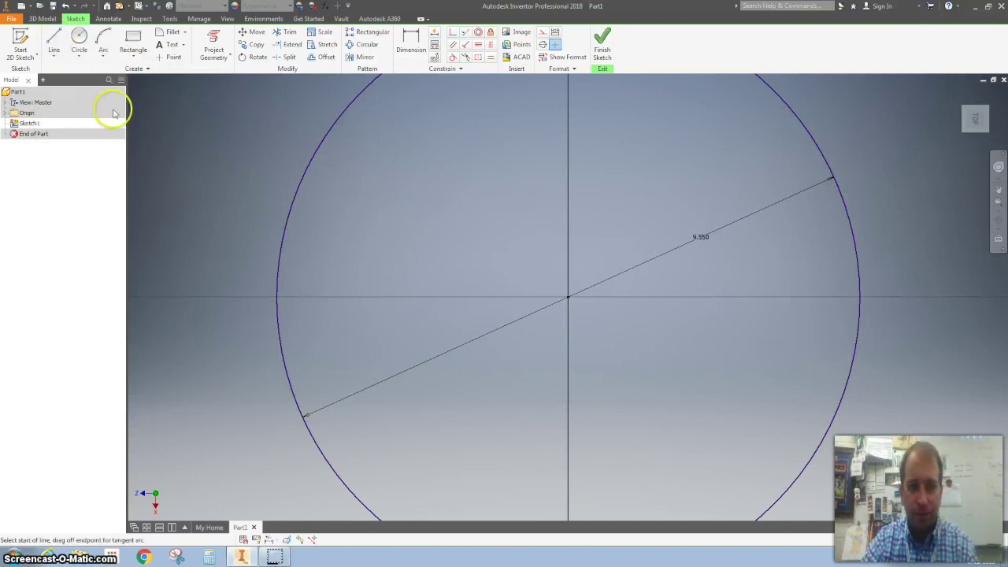
pyautogui.click(248, 297)
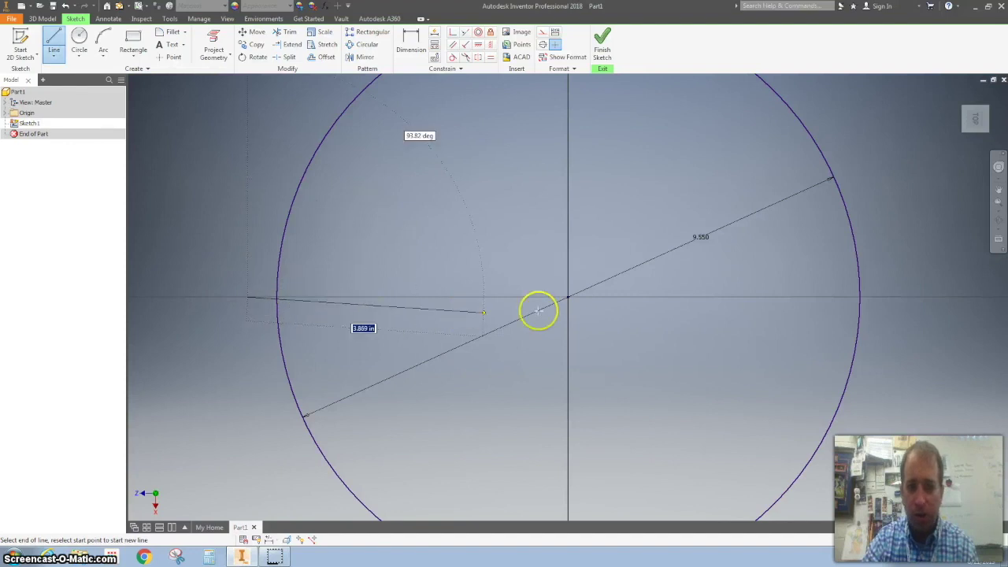
pyautogui.click(943, 296)
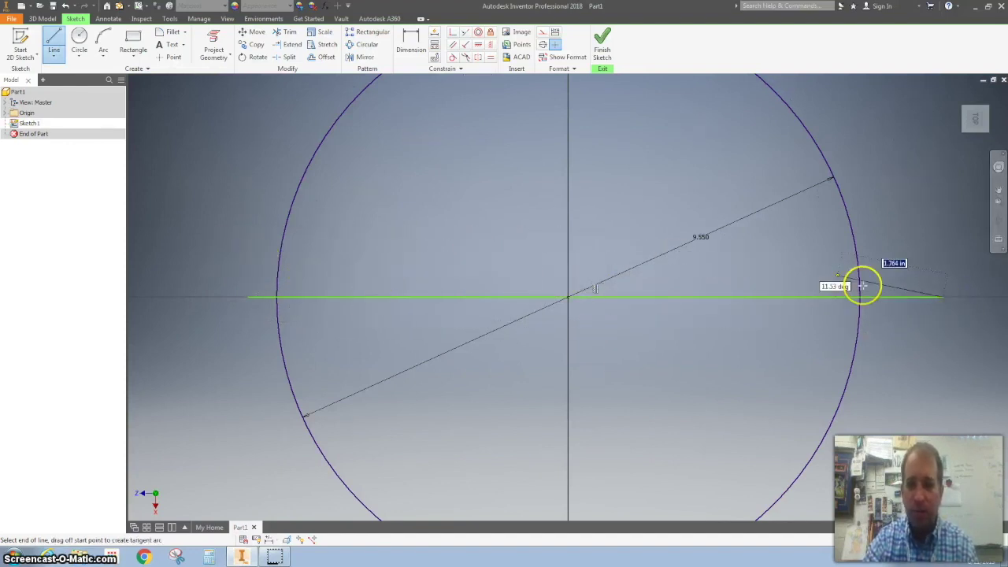
pyautogui.press('Escape')
pyautogui.press('Escape')
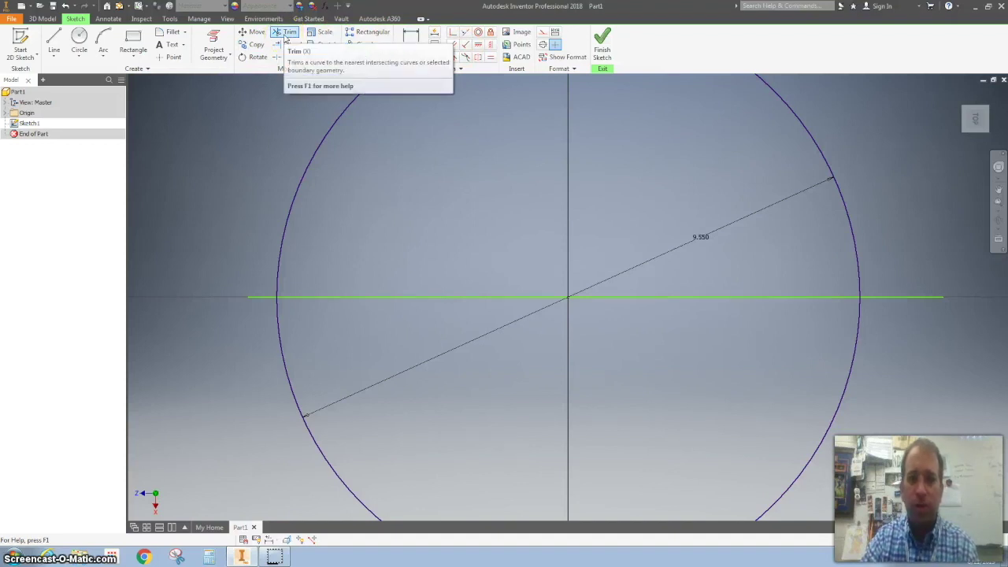
pyautogui.click(287, 35)
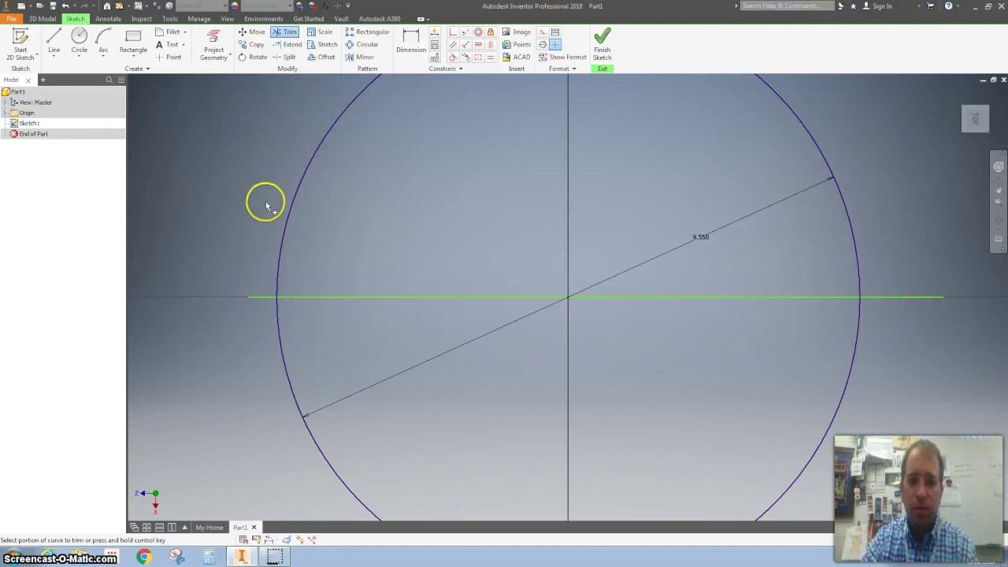
# Trim the upper arc and both line overhangs to leave a closed half circle.
pyautogui.click(333, 232)
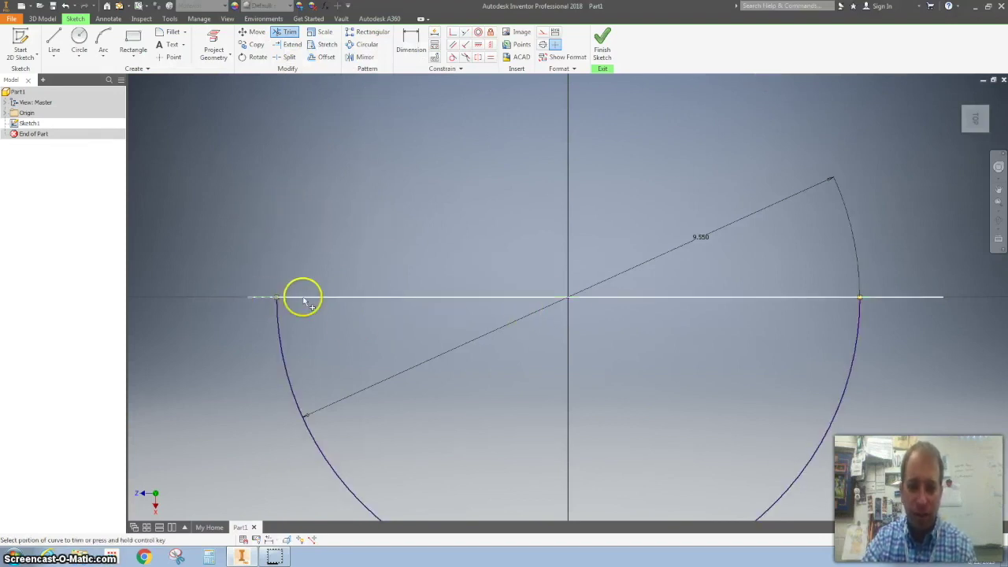
pyautogui.click(879, 305)
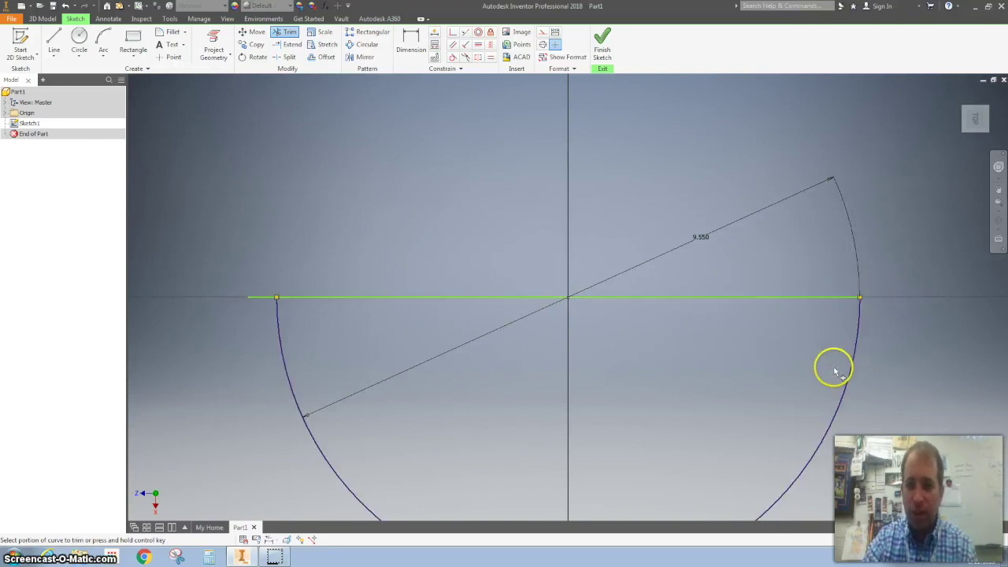
pyautogui.click(252, 294)
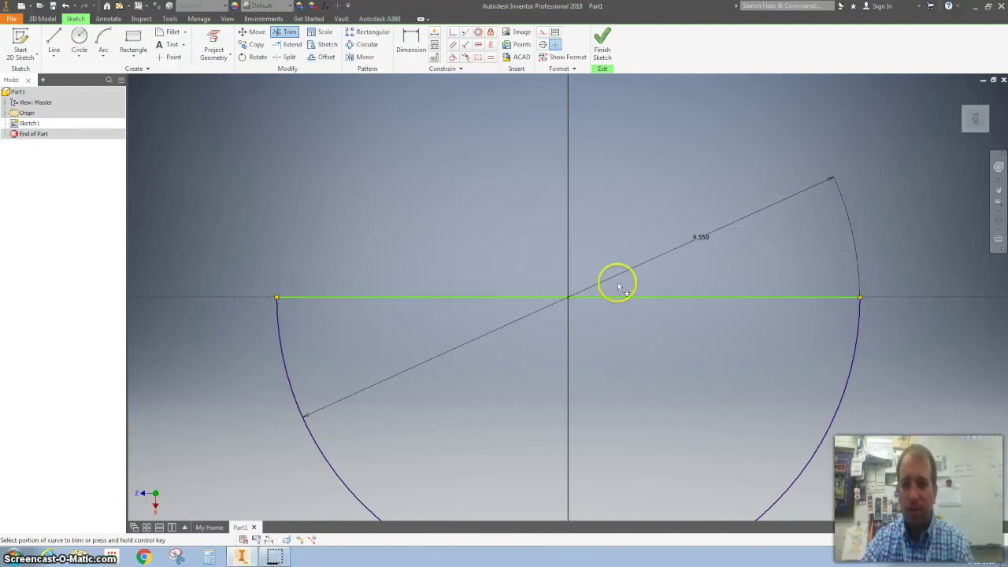
pyautogui.moveTo(486, 197); pyautogui.dragTo(493, 113, button='middle')
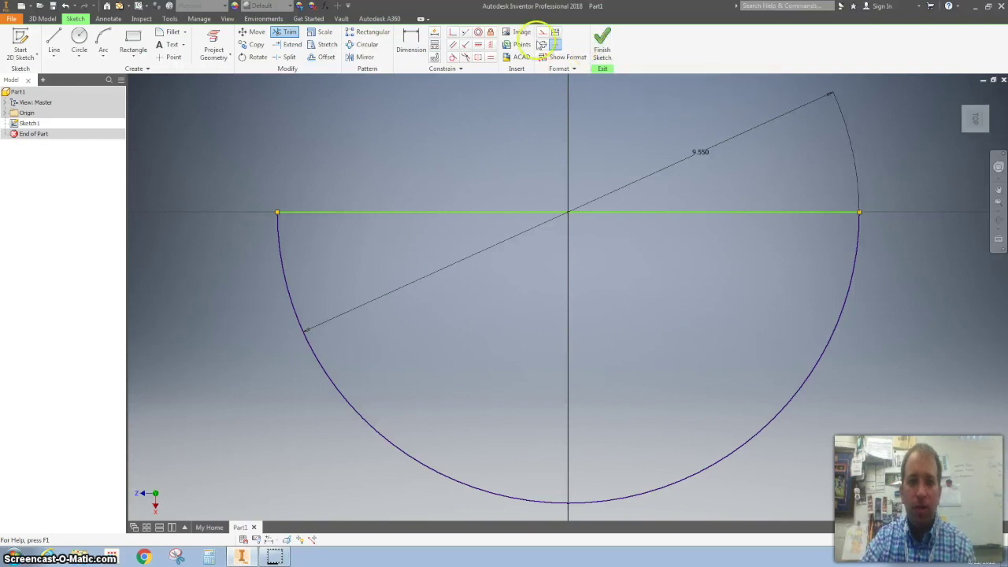
pyautogui.click(602, 40)
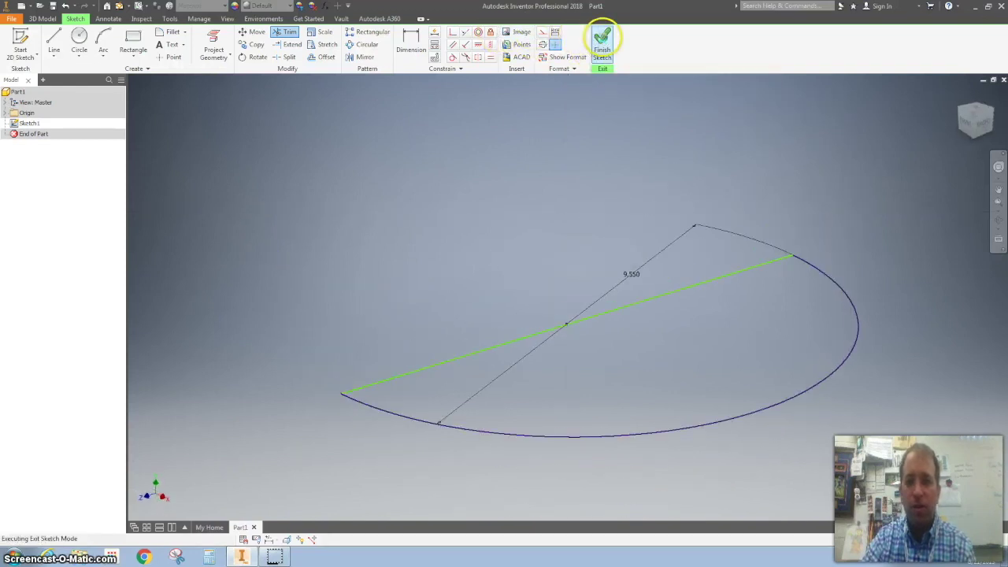
# Revolve the half circle with Full extents about its straight edge into a solid sphere.
pyautogui.click(78, 41)
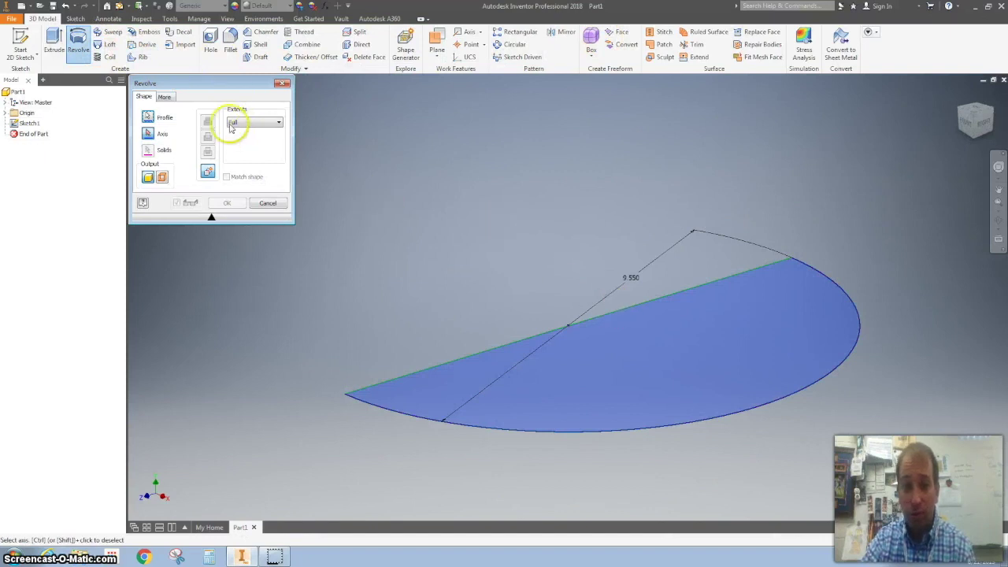
pyautogui.click(253, 122)
pyautogui.click(251, 134)
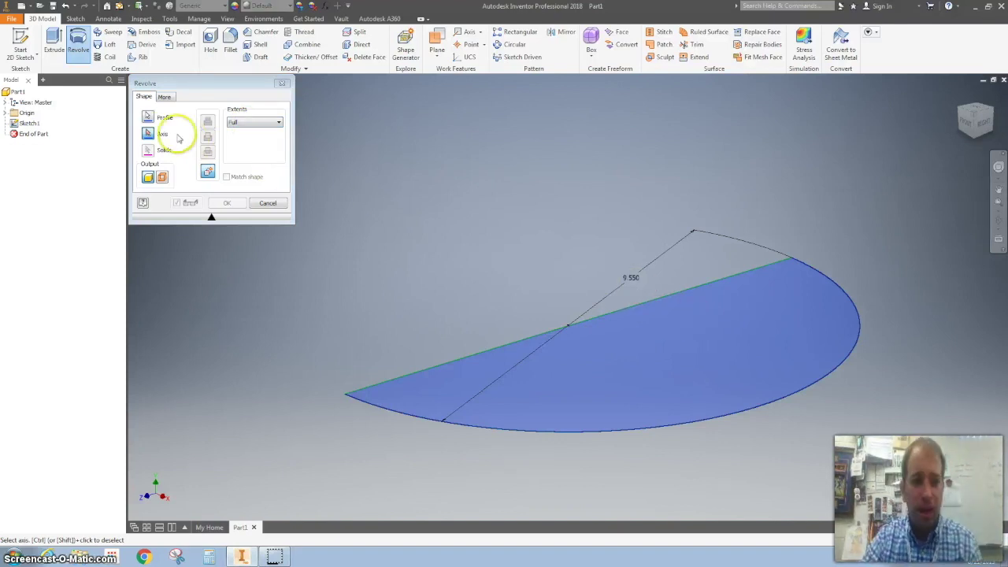
pyautogui.click(147, 134)
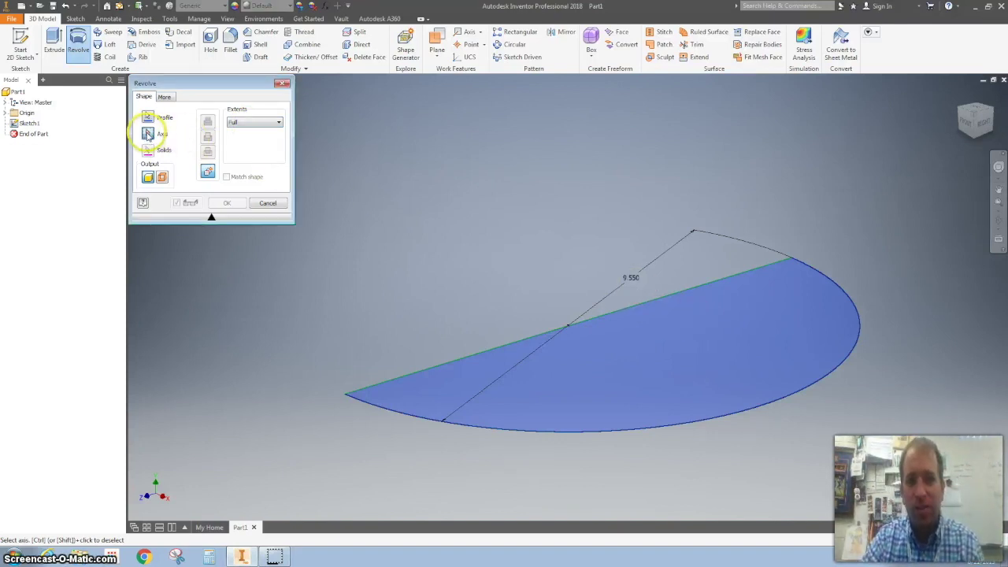
pyautogui.click(461, 358)
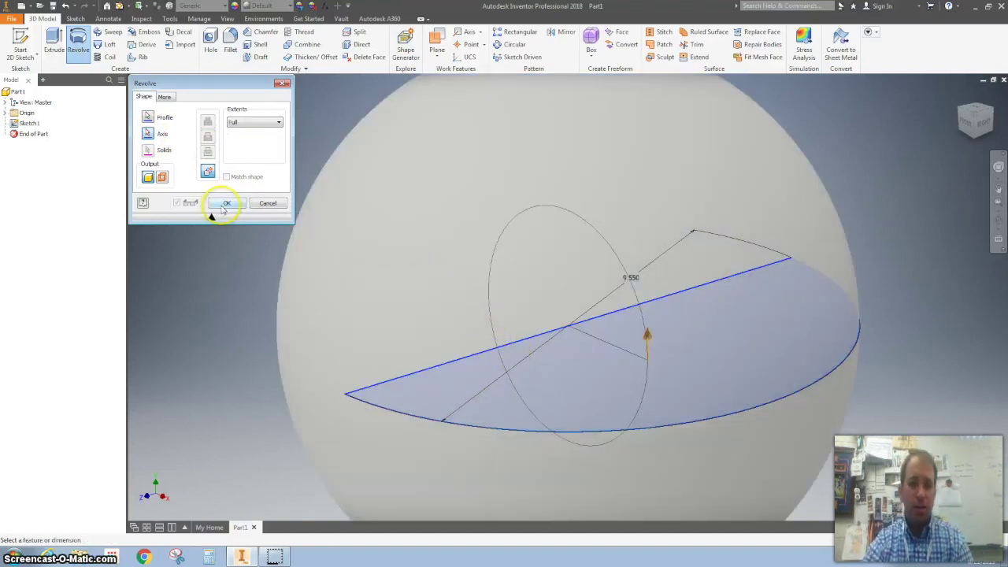
pyautogui.click(224, 204)
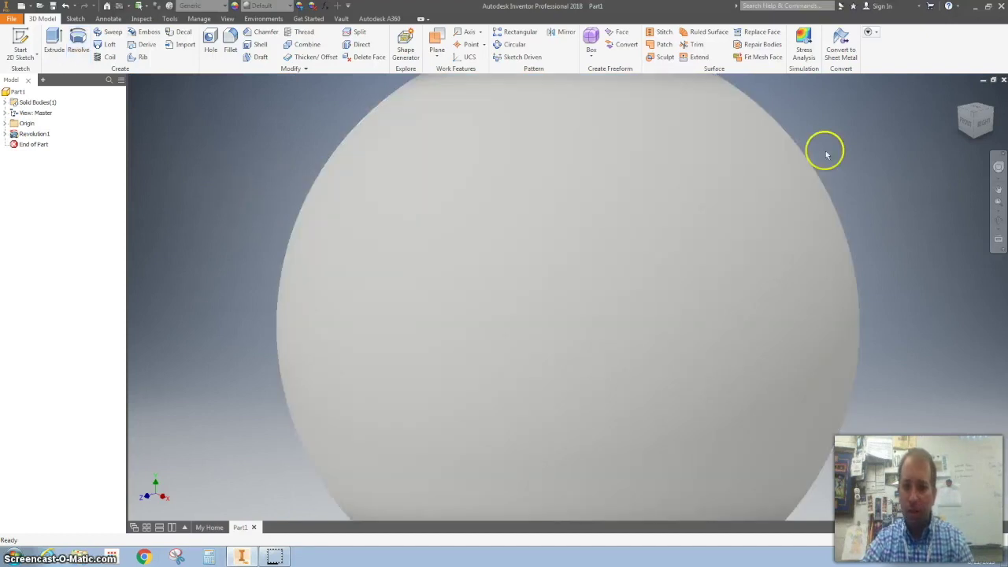
# Return the sphere to the home view and open the Appearance Browser.
pyautogui.click(959, 95)
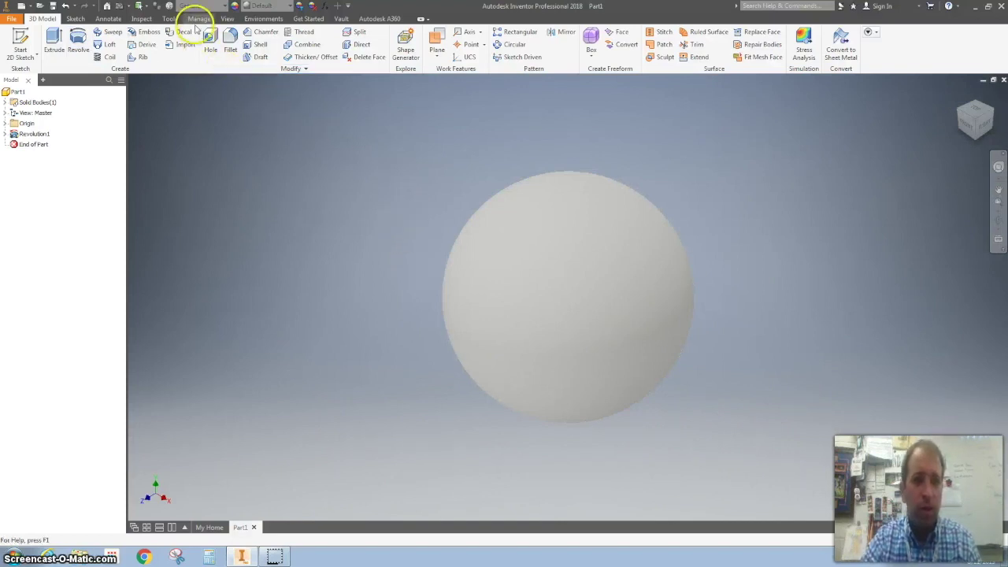
pyautogui.click(234, 6)
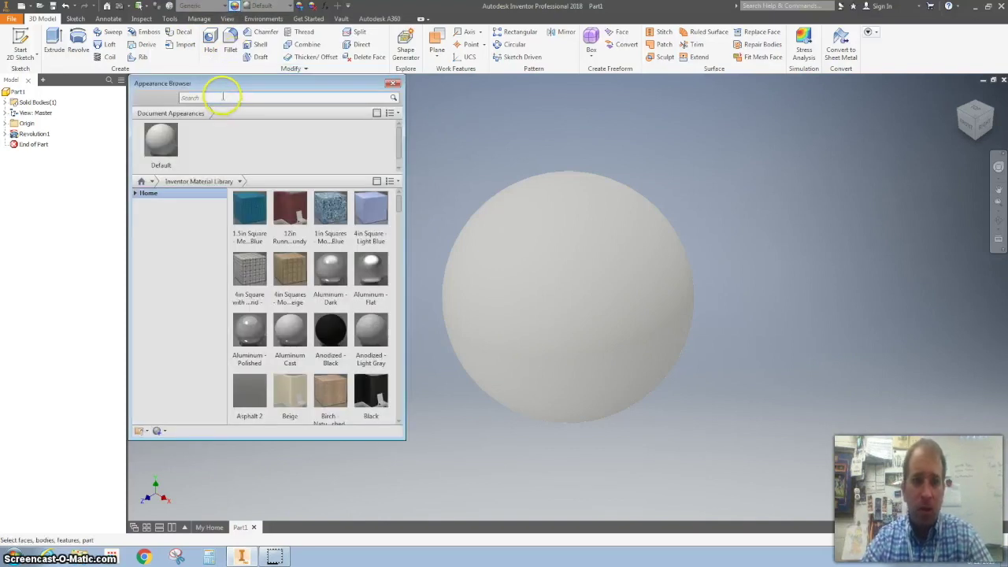
# Search the appearances for orange and apply Orange-Red to the sphere.
pyautogui.click(224, 96)
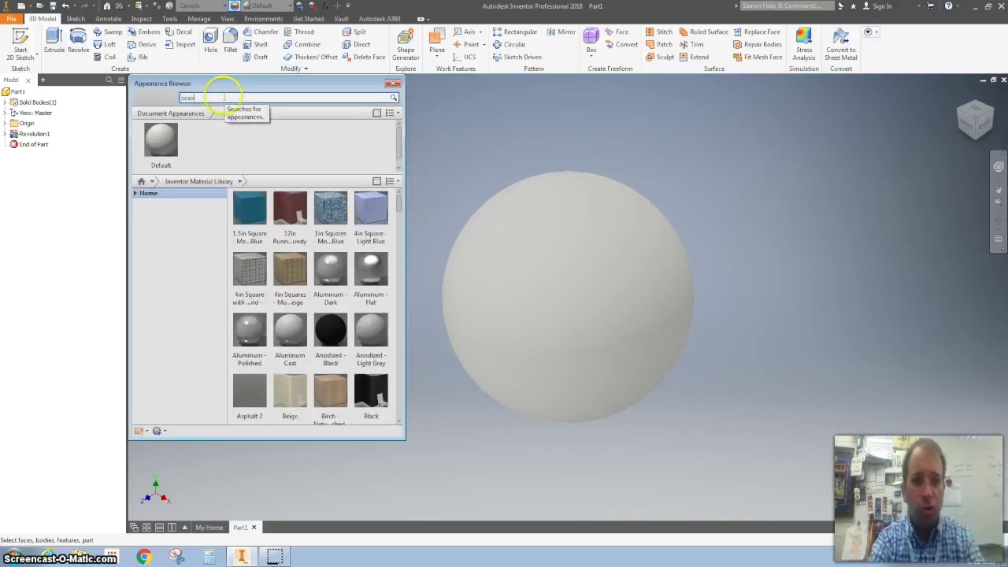
pyautogui.press('Return')
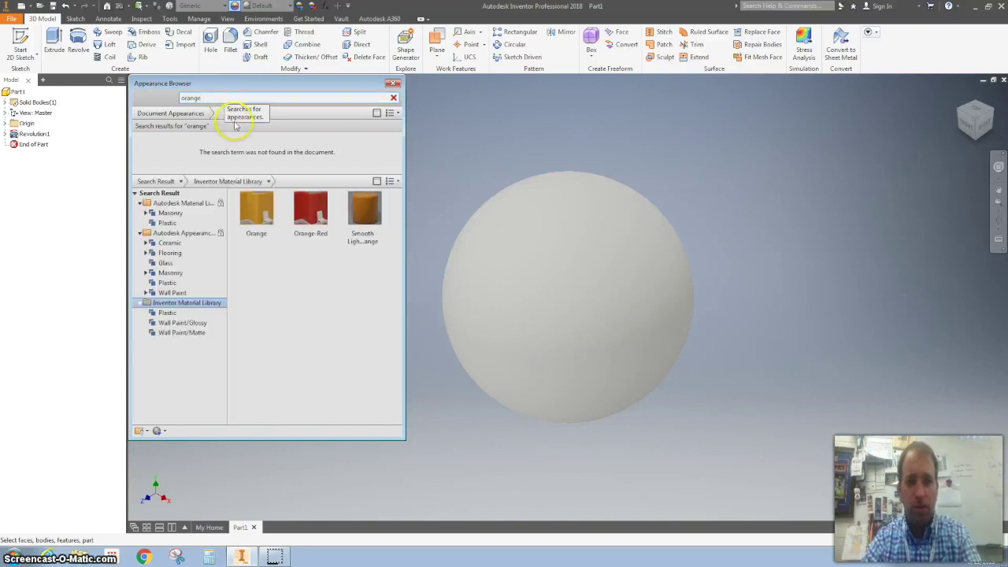
pyautogui.moveTo(314, 211)
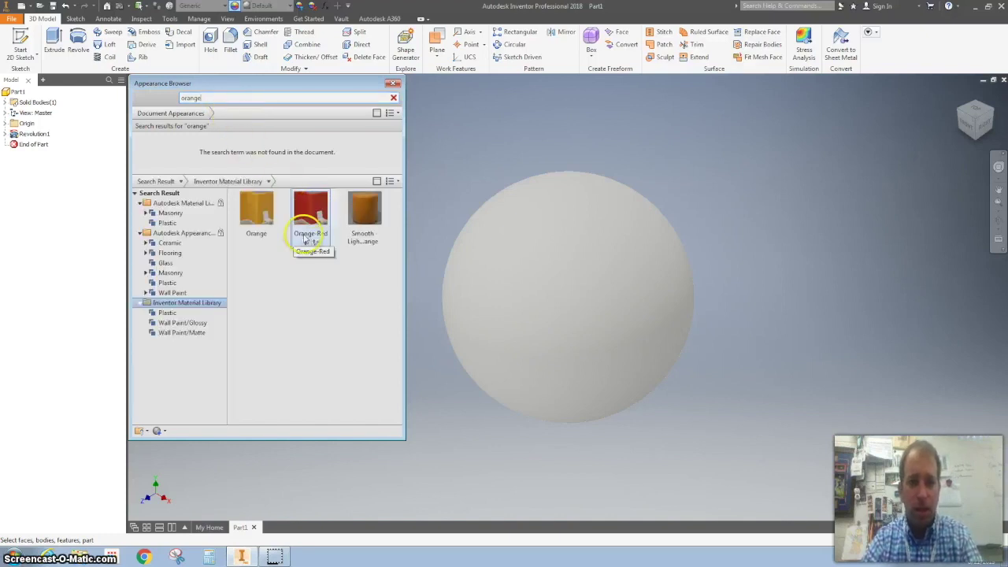
pyautogui.click(306, 240)
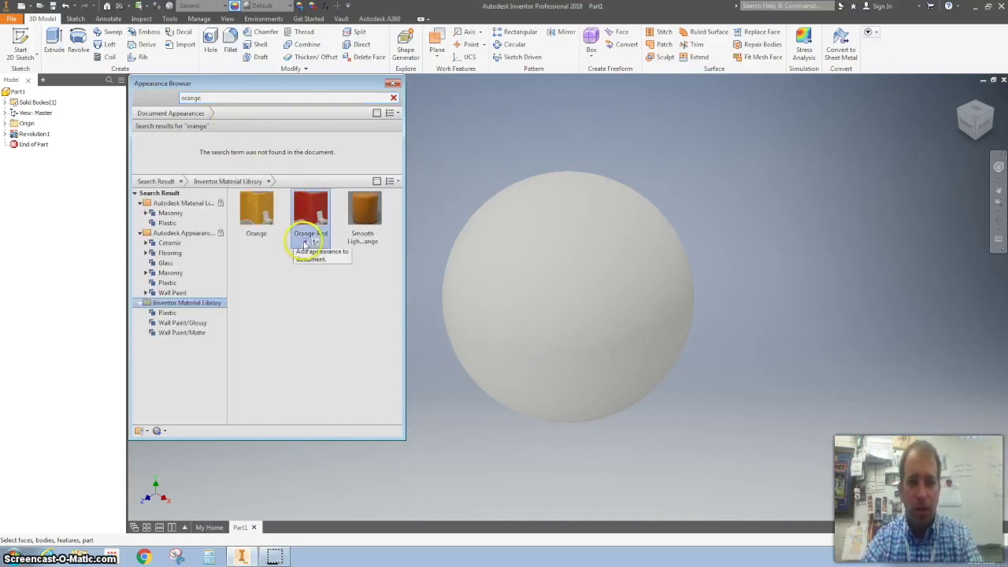
pyautogui.click(549, 207)
pyautogui.moveTo(733, 118); pyautogui.dragTo(394, 465)
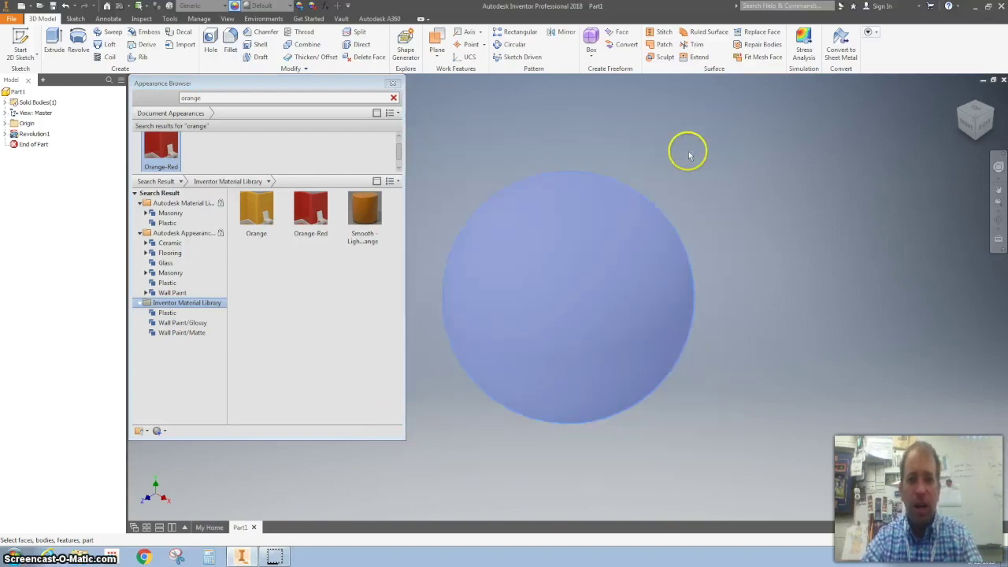
pyautogui.moveTo(304, 242)
pyautogui.click(304, 242)
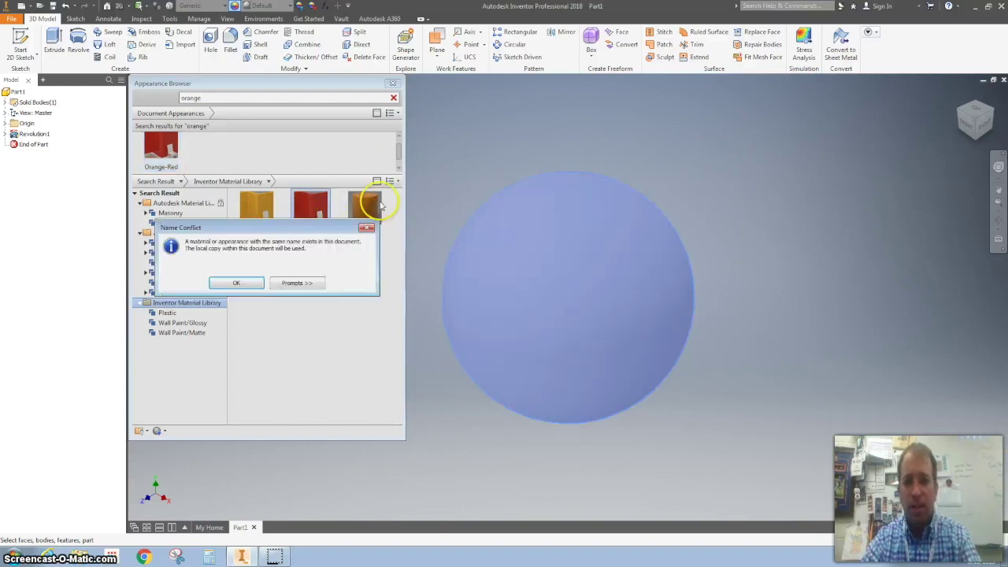
pyautogui.click(237, 283)
pyautogui.click(362, 213)
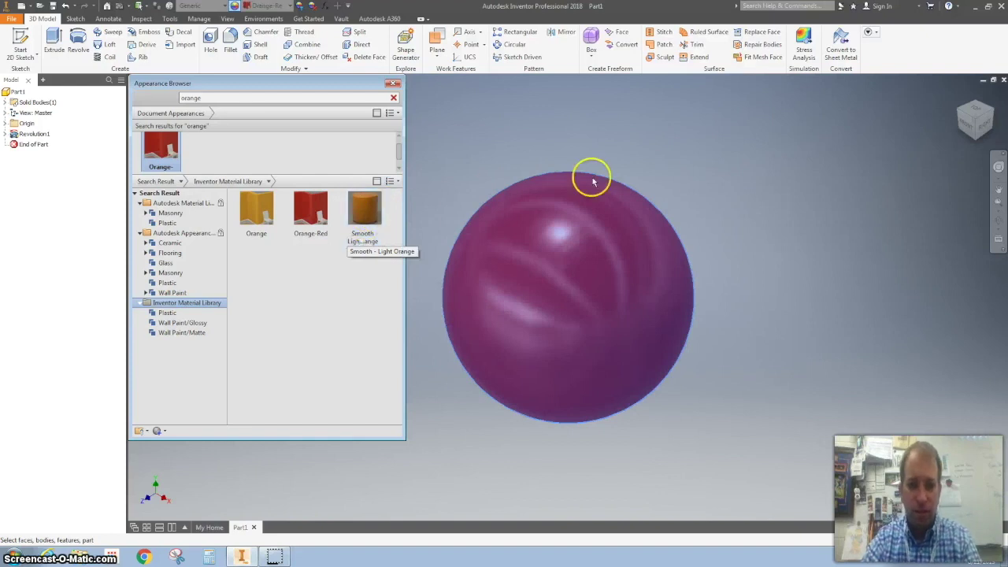
pyautogui.click(676, 189)
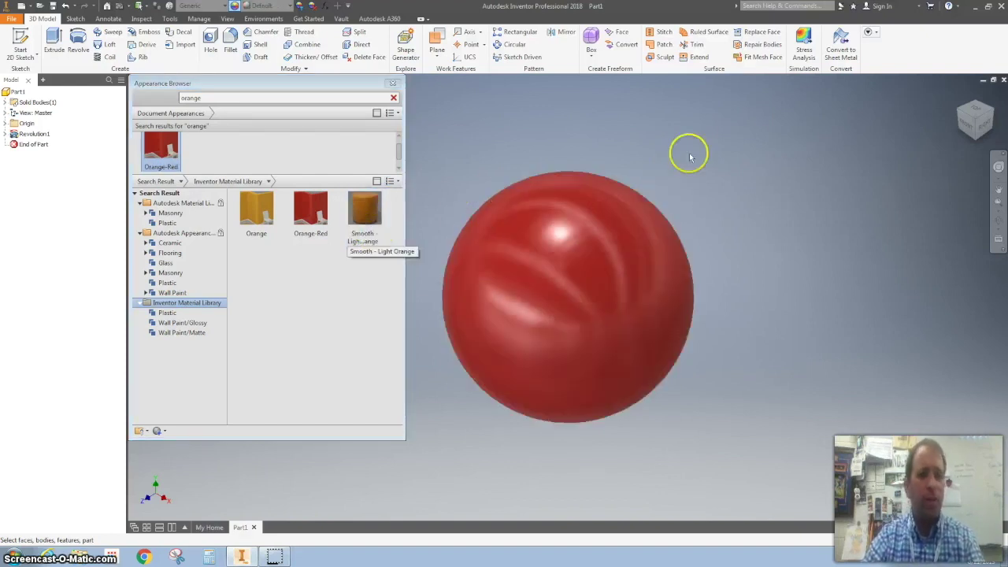
# Apply Smooth - Light Orange to the sphere and close the Appearance Browser.
pyautogui.moveTo(778, 122); pyautogui.dragTo(381, 456)
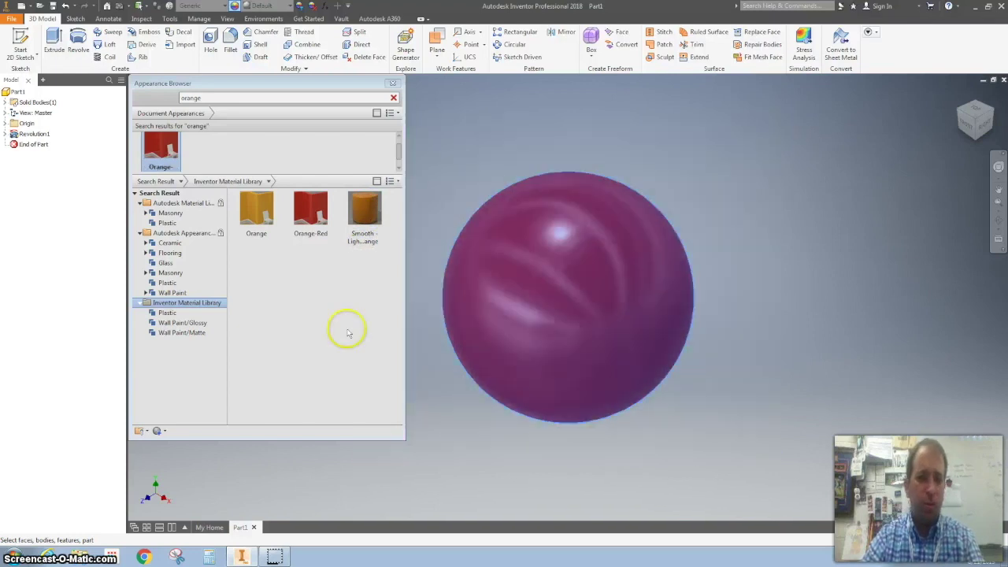
pyautogui.click(361, 236)
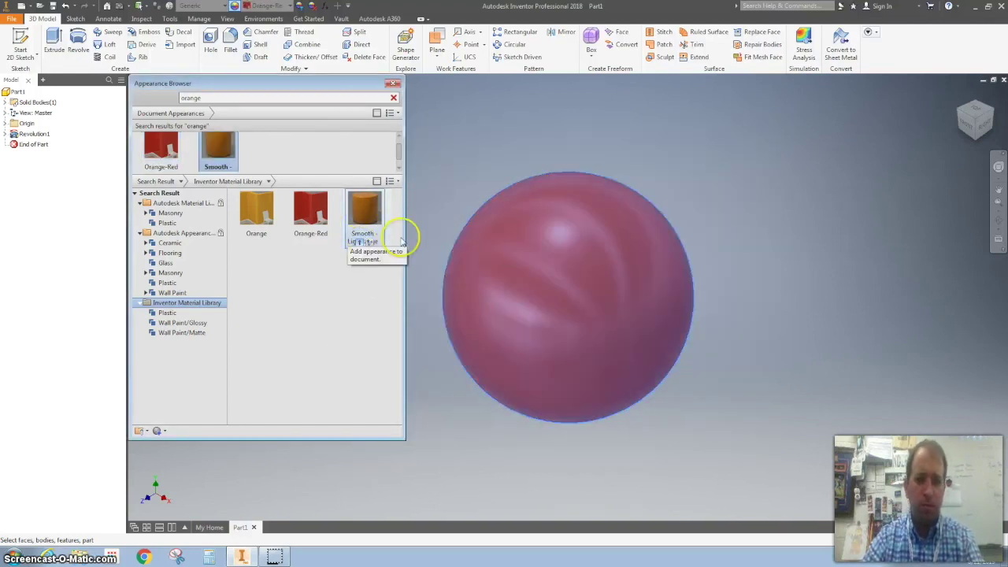
pyautogui.click(685, 164)
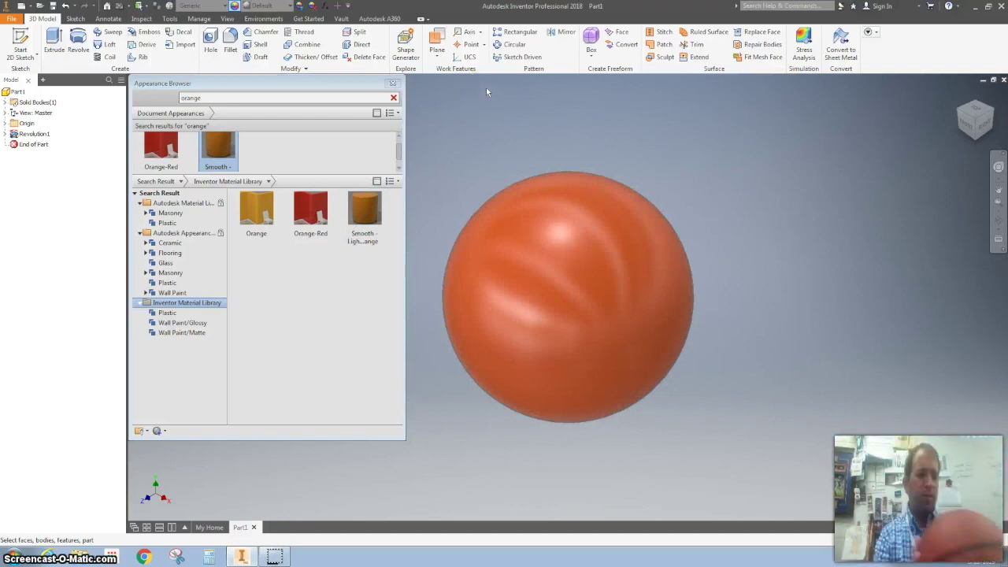
pyautogui.click(396, 83)
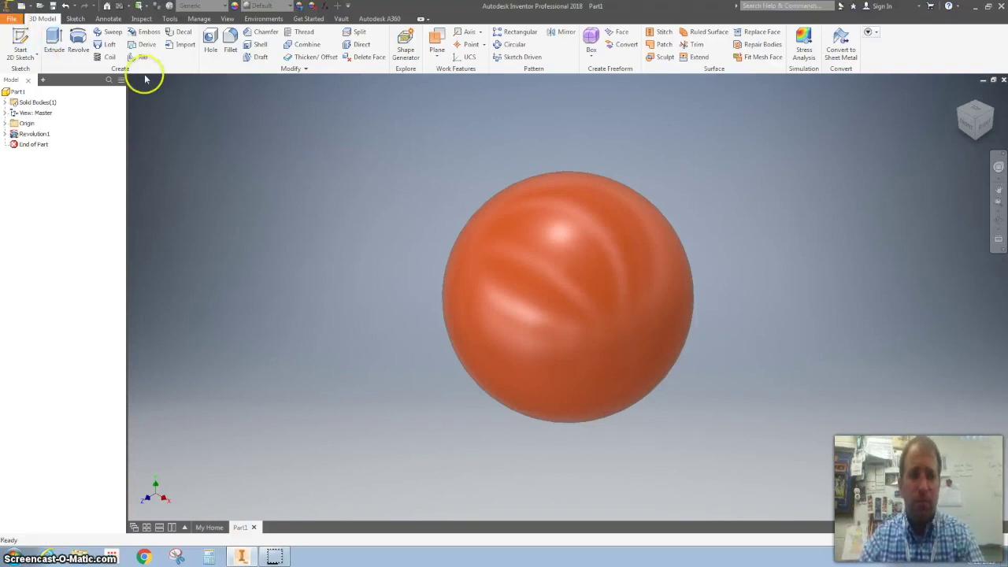
# Save the part as 'basketball' in the Inventor folder.
pyautogui.click(13, 20)
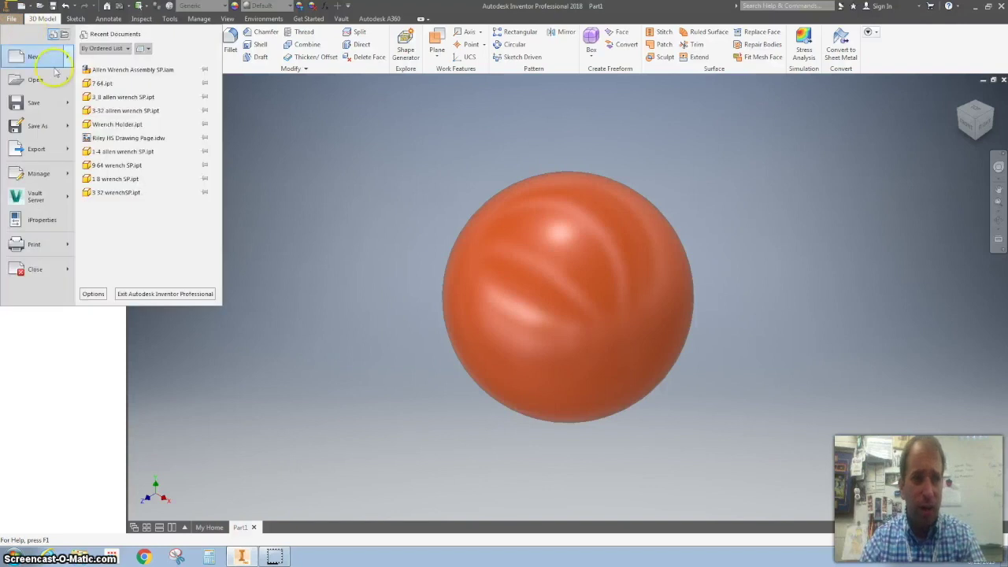
pyautogui.click(196, 139)
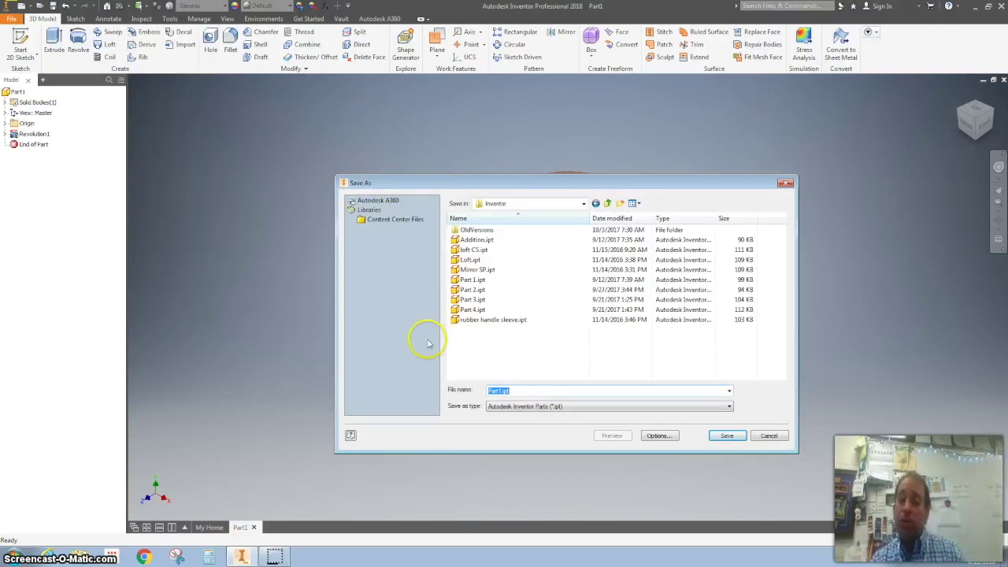
pyautogui.click(583, 203)
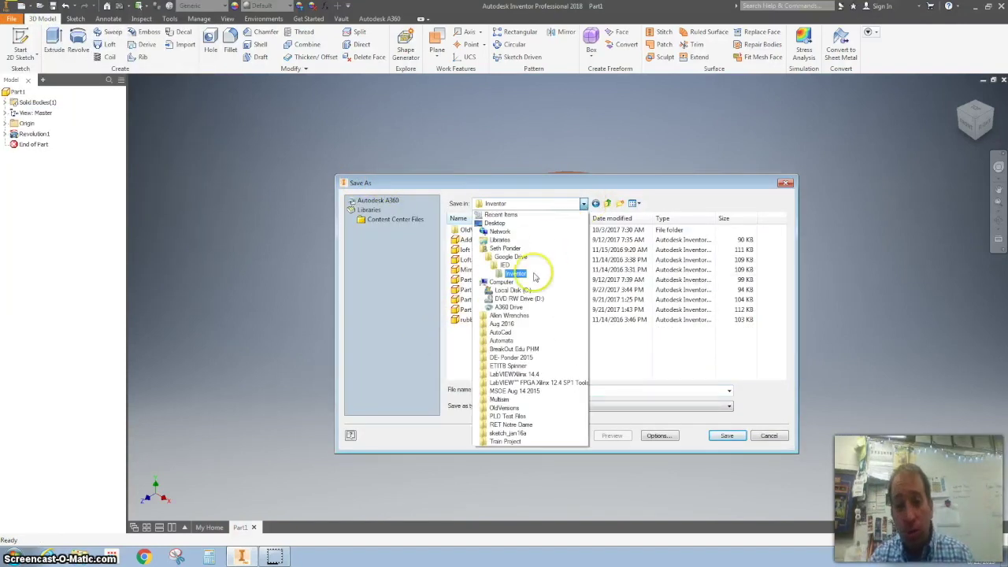
pyautogui.click(585, 196)
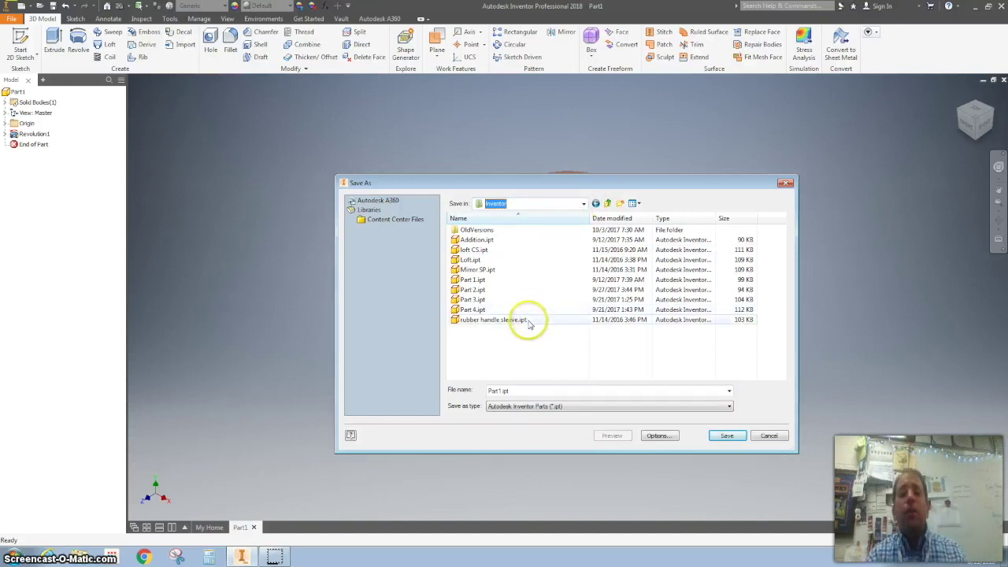
pyautogui.click(525, 390)
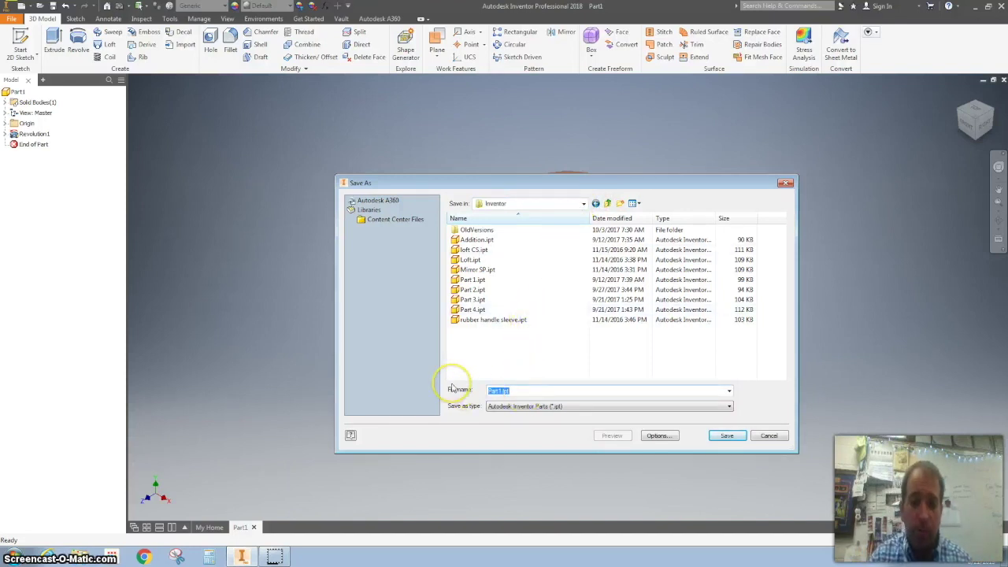
pyautogui.write('bas')
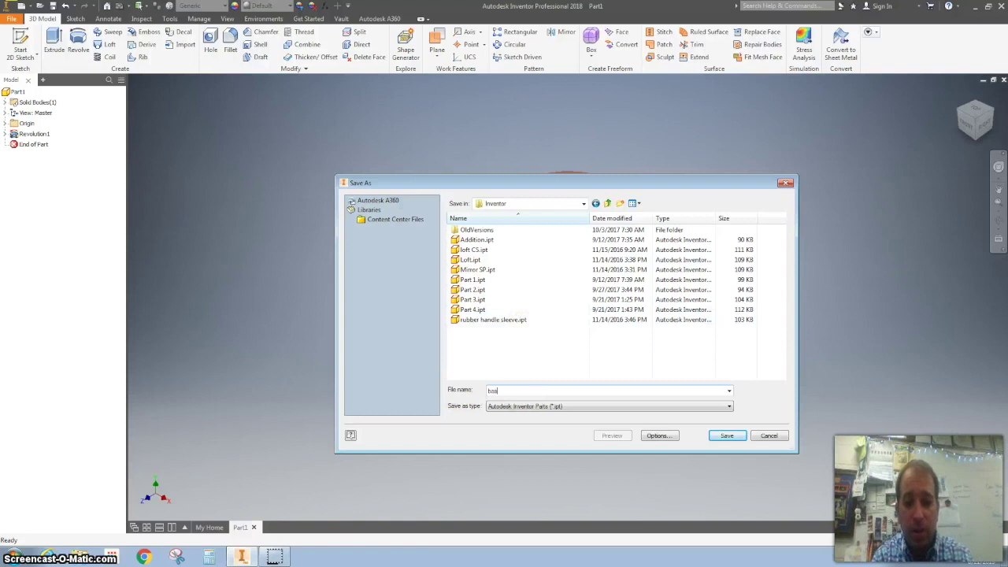
pyautogui.write('ketball SPonder')
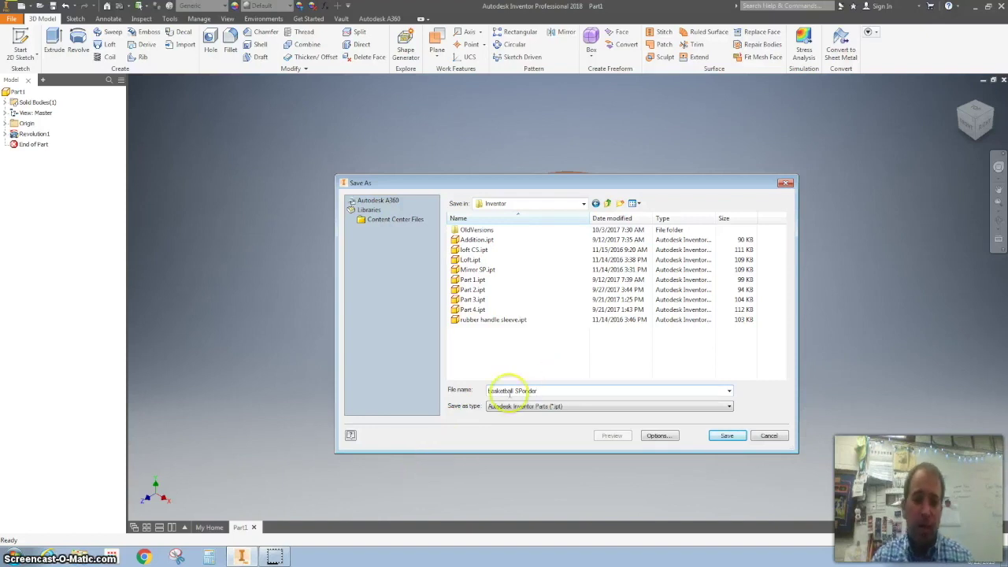
pyautogui.click(725, 436)
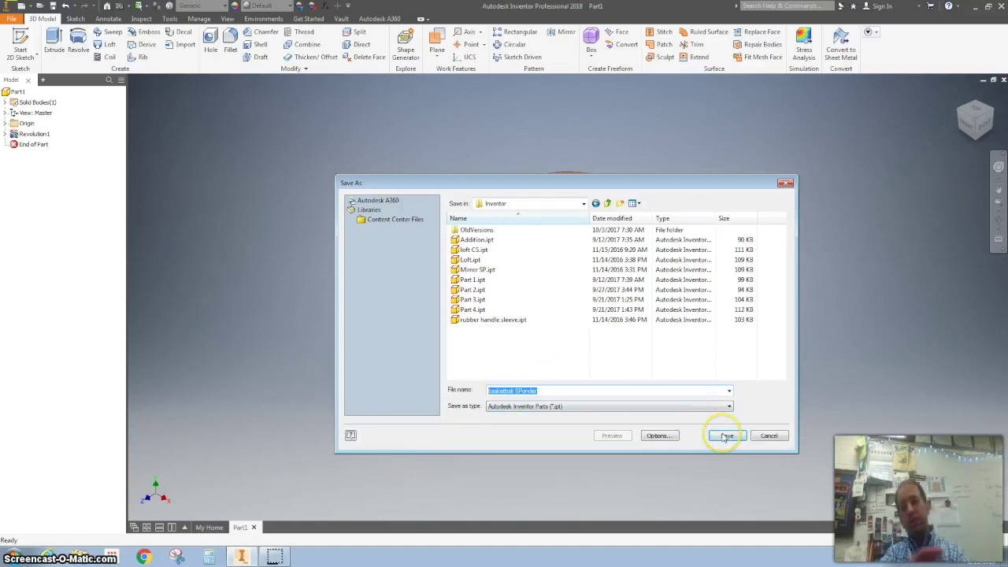